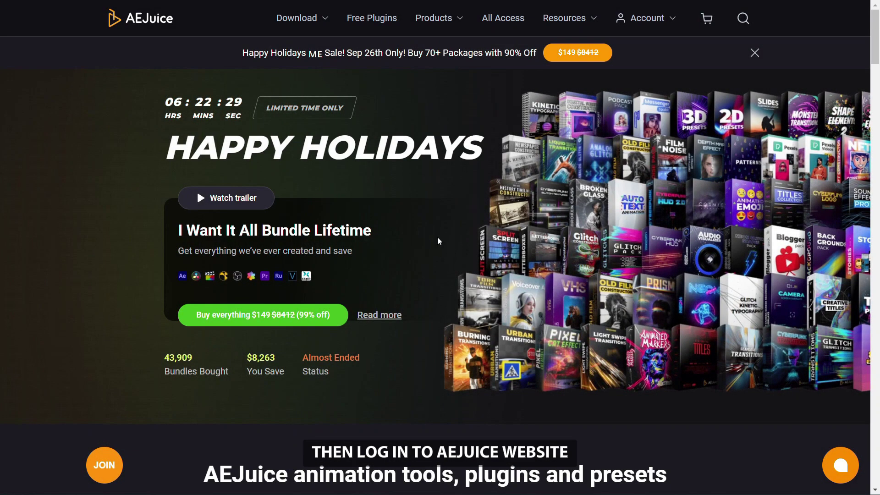
Bring up the AEJuice site's Download menu offering the Pack Manager for macOS and Windows
mouse_move(652, 20)
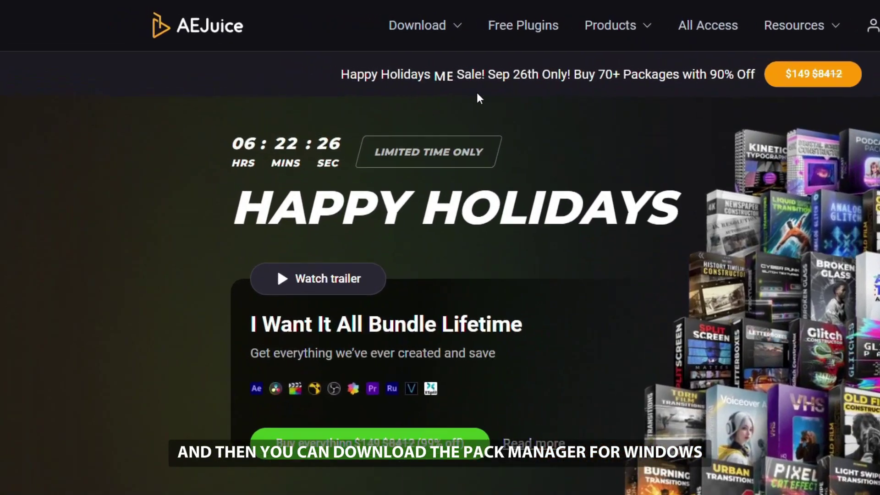
mouse_move(300, 28)
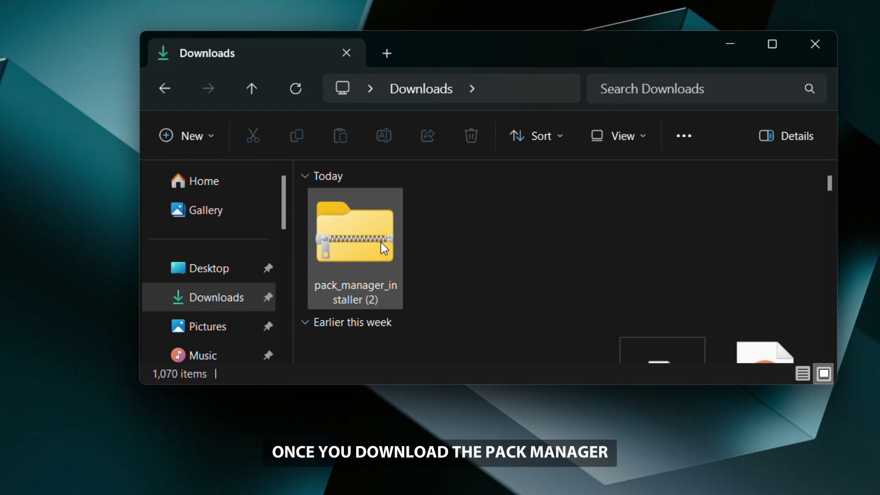
Download the Windows Pack Manager installer, extract its zip in Downloads, and reveal hidden tray icons
click(383, 247)
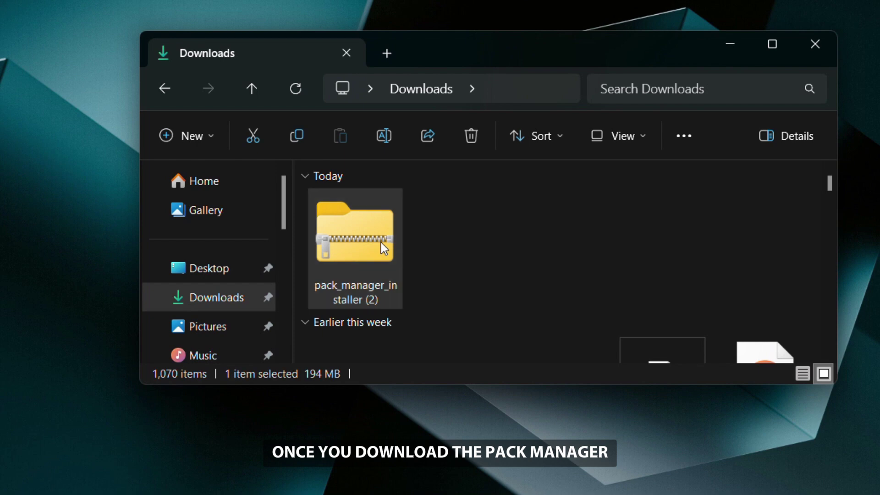
right_click(382, 248)
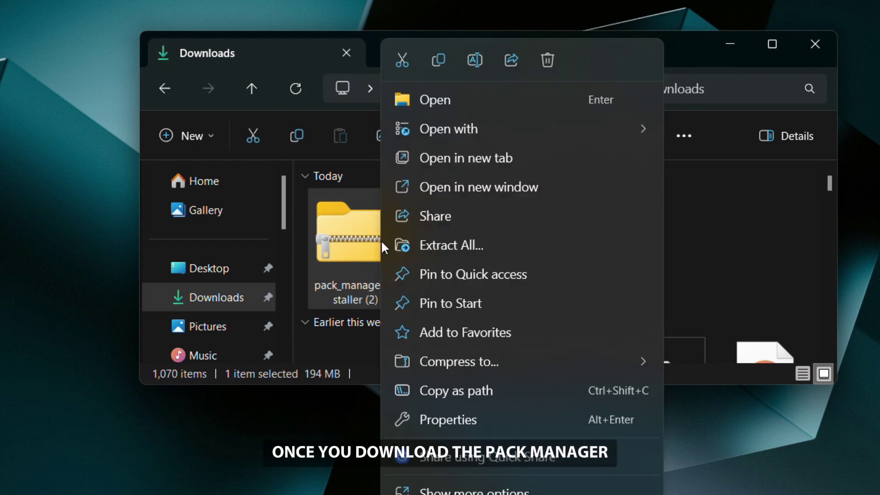
click(436, 244)
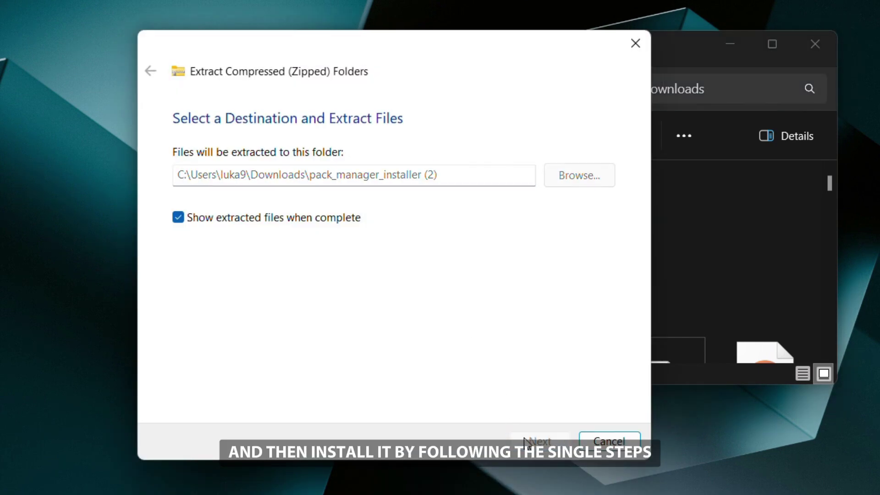
click(532, 441)
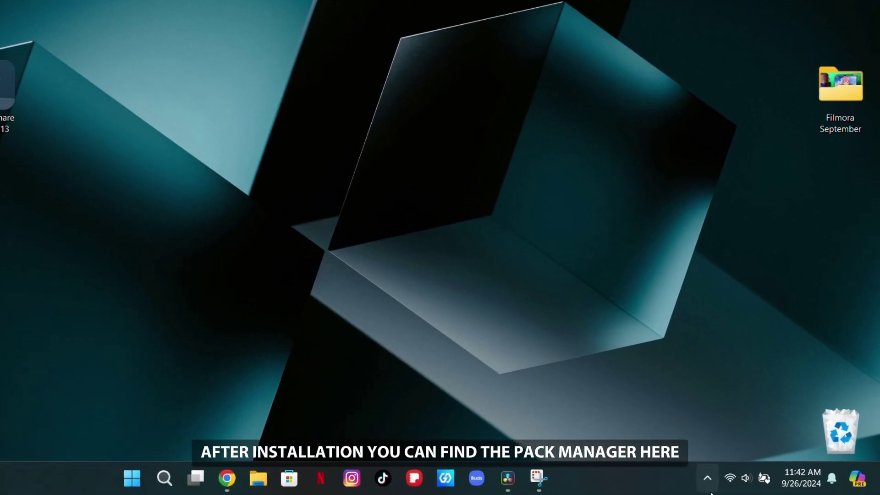
click(734, 487)
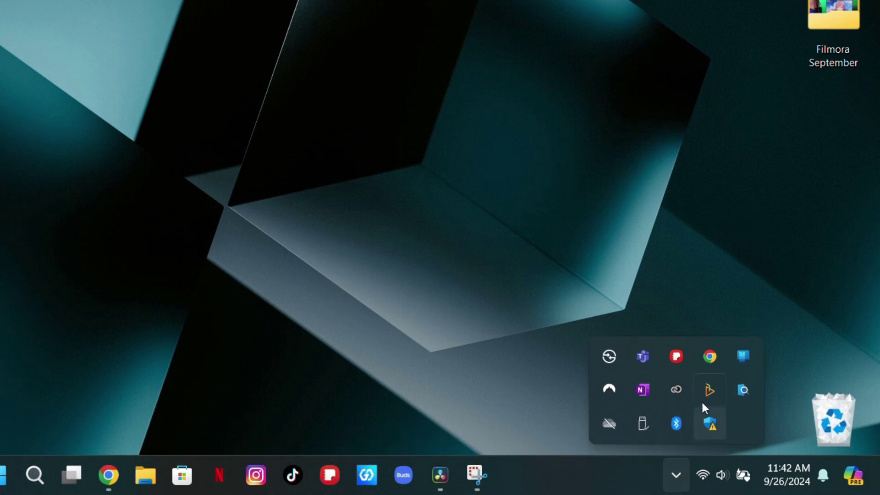
Check the AEJuice tray app's menu, then start a Windows search for the Pack Manager
right_click(710, 390)
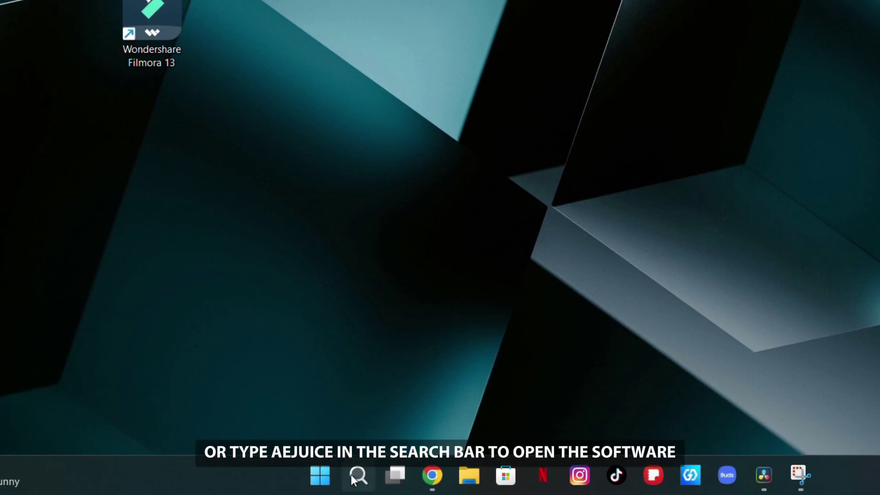
click(358, 477)
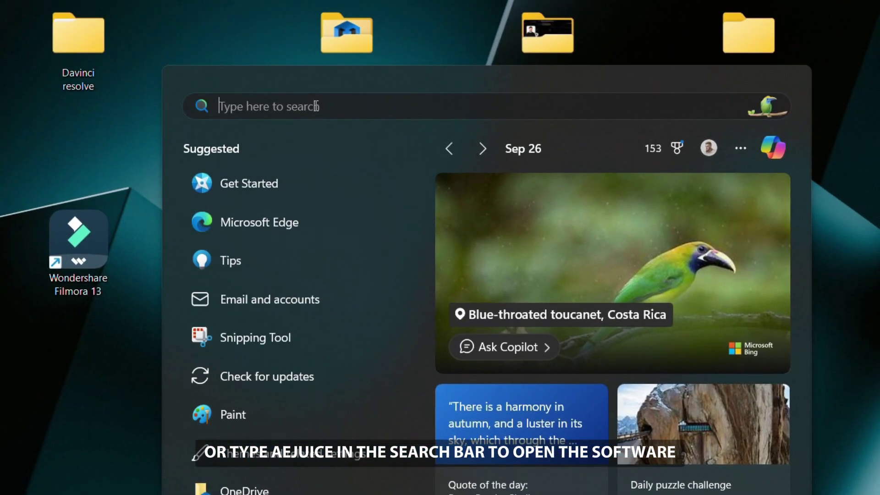
Launch AEJuice Pack Manager Standalone via an 'aej' search and browse the free Starter Pack's clips
text(aejui)
click(306, 227)
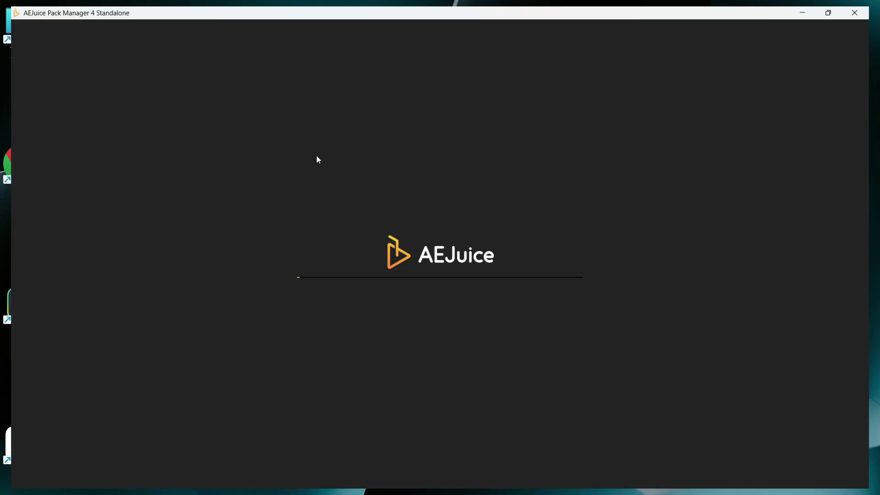
scroll(852, 123, down, 3)
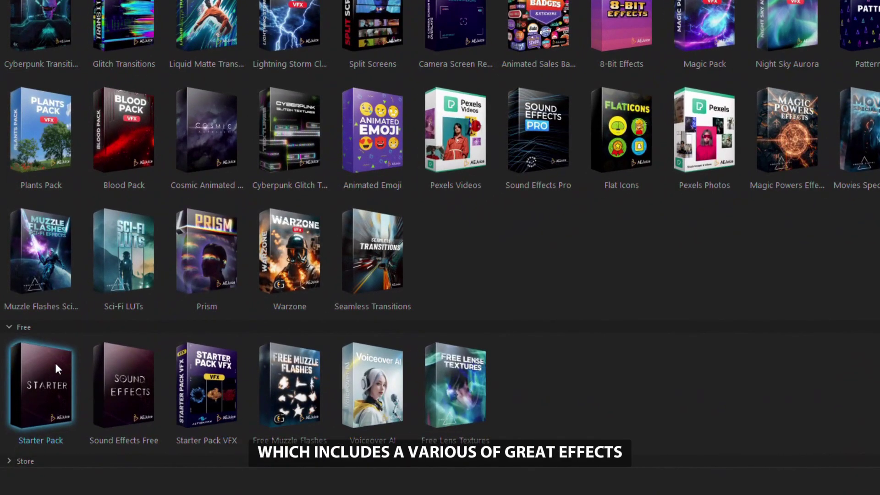
click(56, 367)
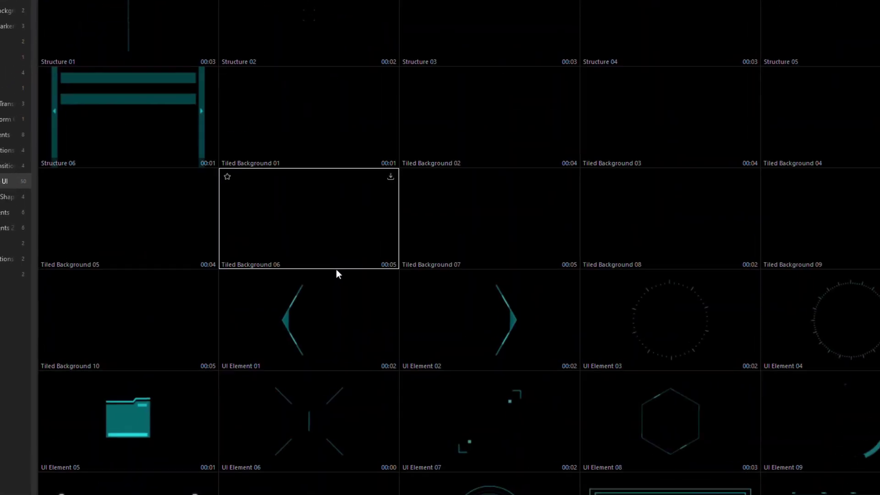
scroll(336, 273, down, 10)
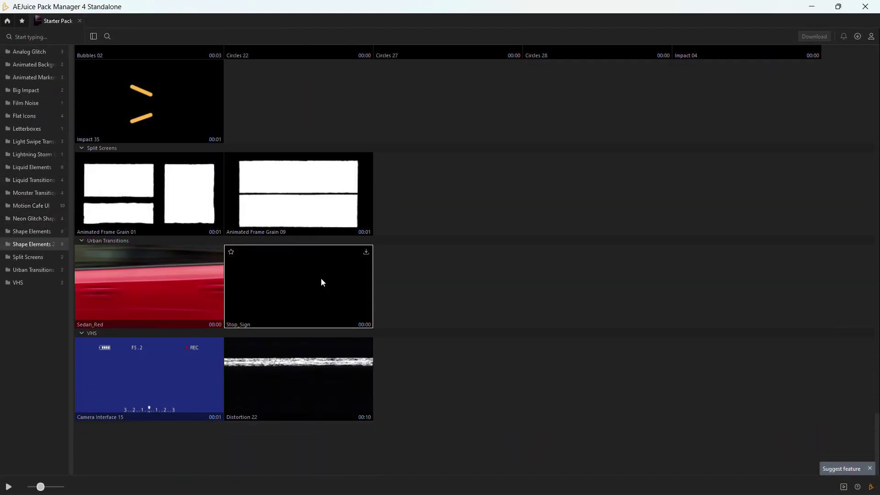
scroll(321, 278, up, 15)
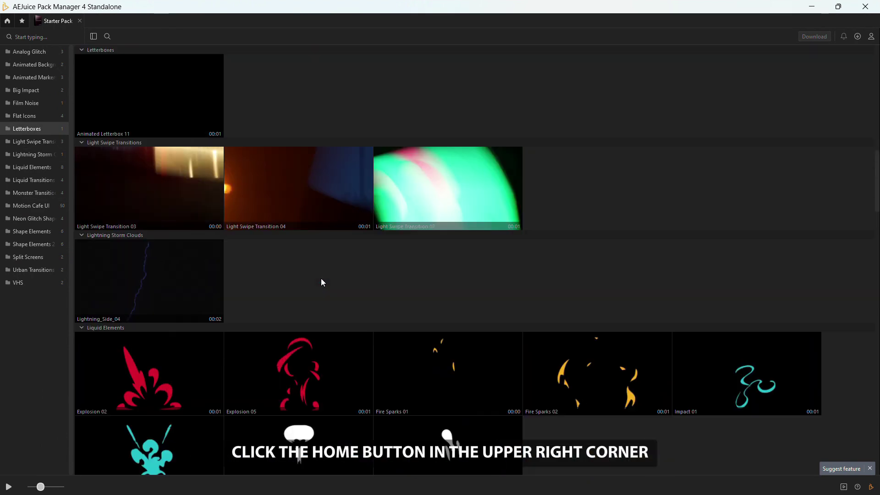
scroll(321, 279, up, 4)
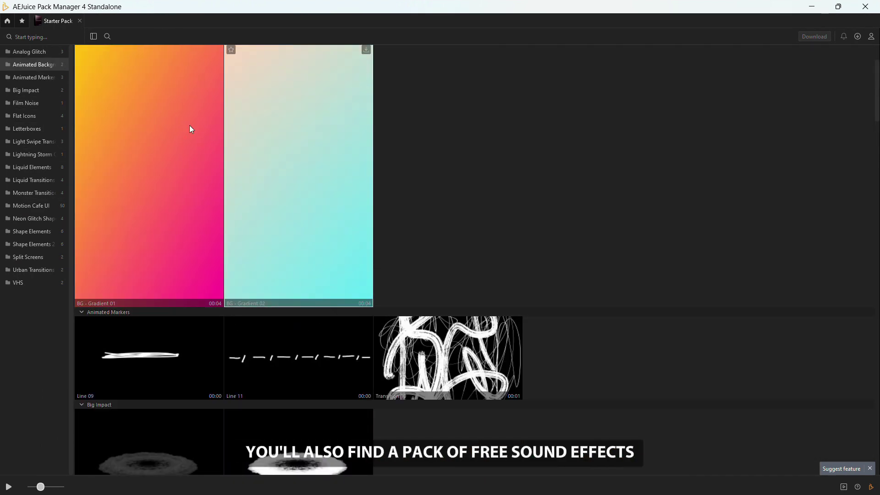
Back in the pack library, open Sound Effects Free and preview Whoosh Big 05
click(8, 21)
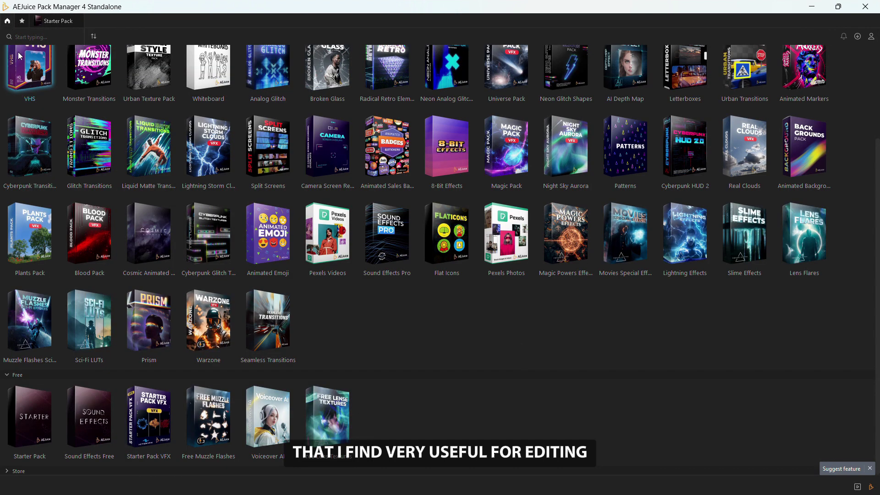
click(97, 397)
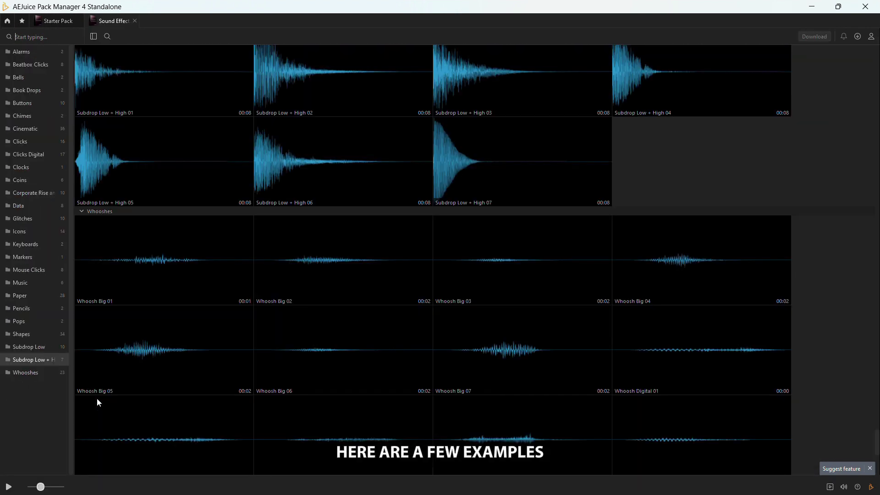
click(125, 354)
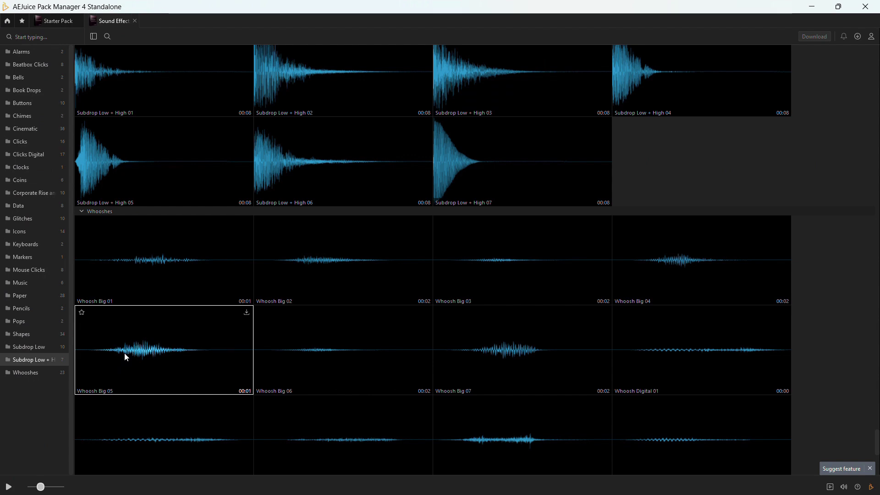
scroll(180, 239, up, 10)
scroll(180, 241, up, 8)
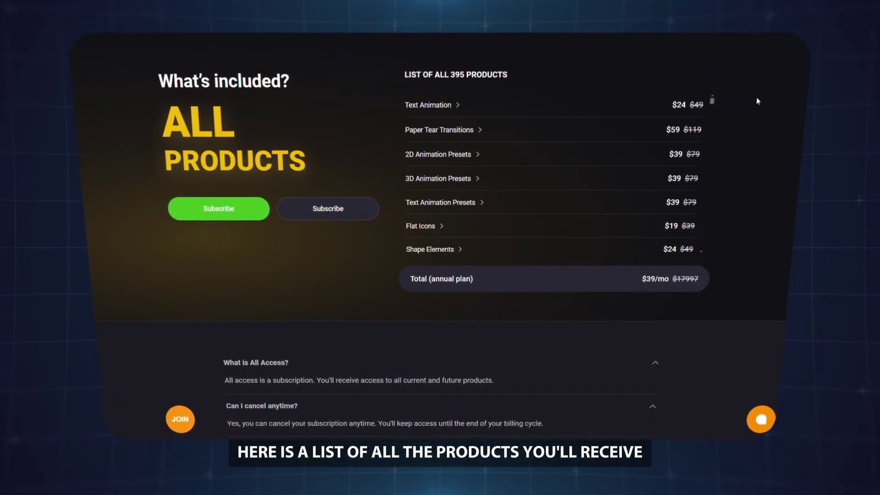
Browse the AEJuice product list and scroll through the Flash FX Elements product page
scroll(641, 152, down, 10)
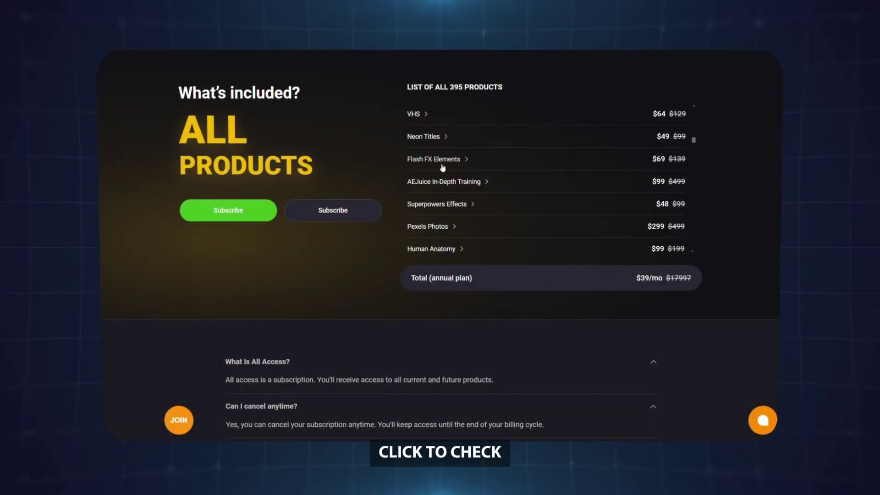
click(433, 158)
scroll(439, 167, down, 3)
scroll(439, 168, down, 2)
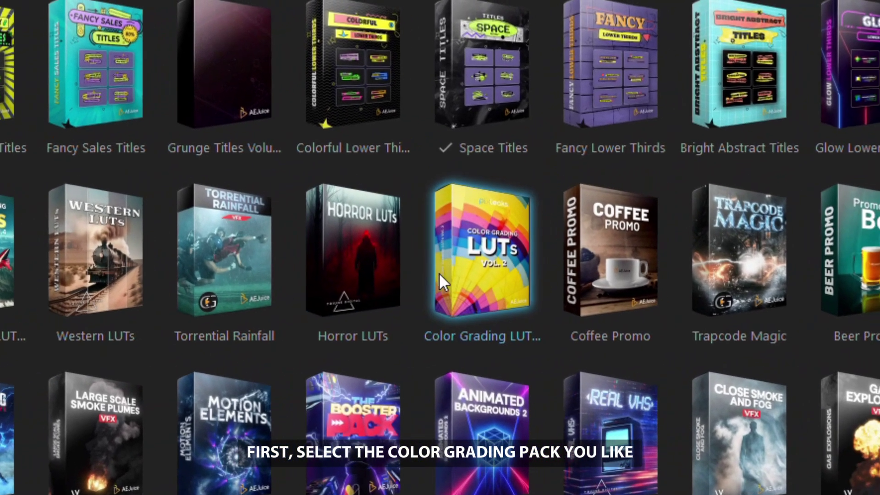
Open the Color Grading LUTs pack and download the Cinematic 15 LUT
click(463, 323)
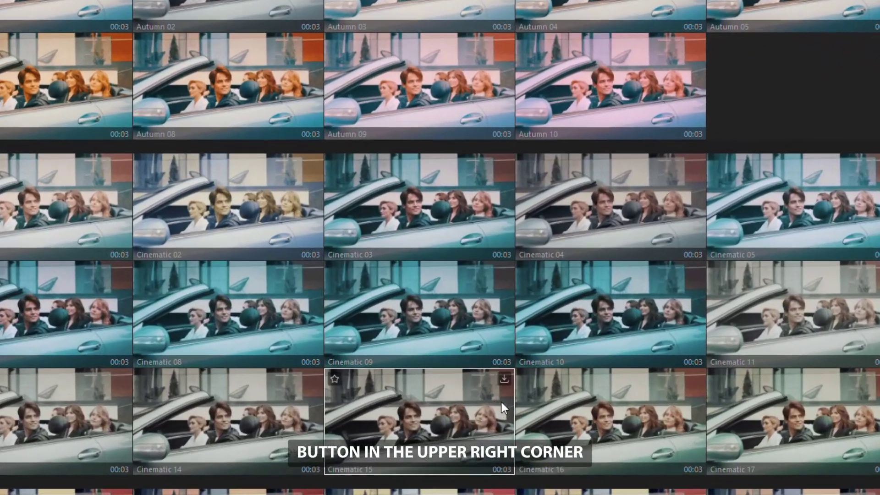
mouse_move(517, 401)
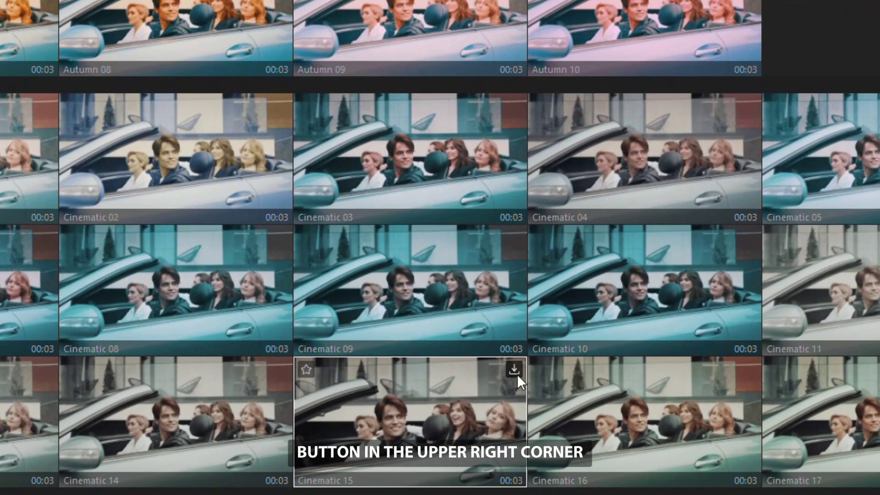
click(515, 371)
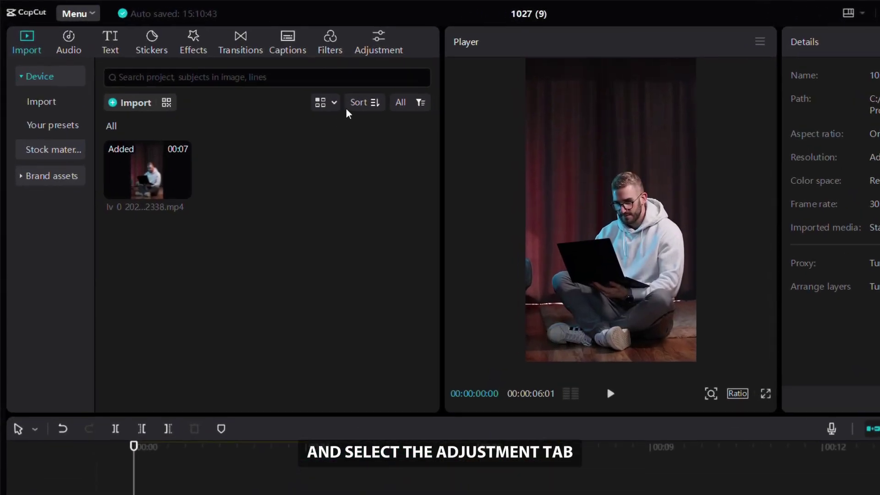
Open CapCut's Adjustment tab and its LUT section for importing CUBE and 3DL files
click(370, 54)
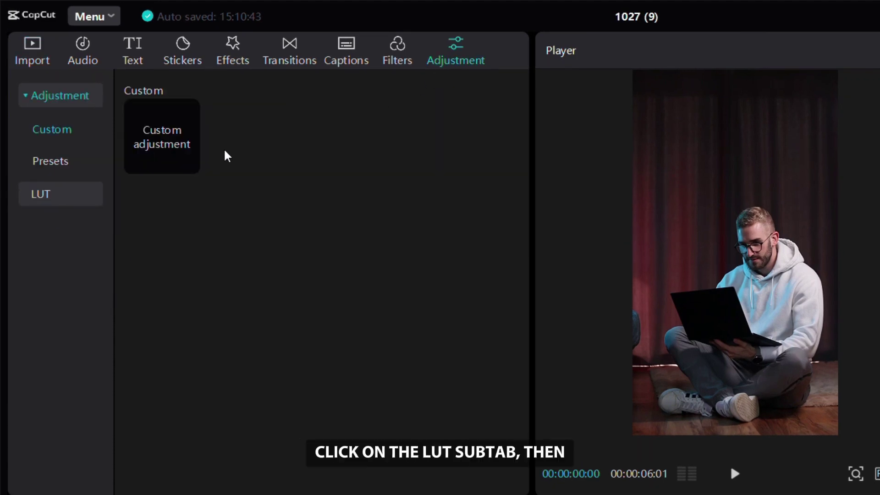
click(61, 200)
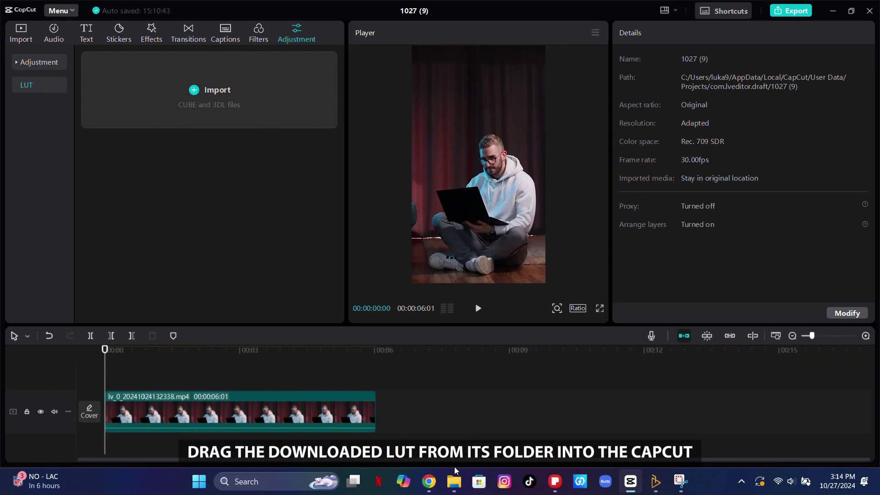
mouse_move(458, 477)
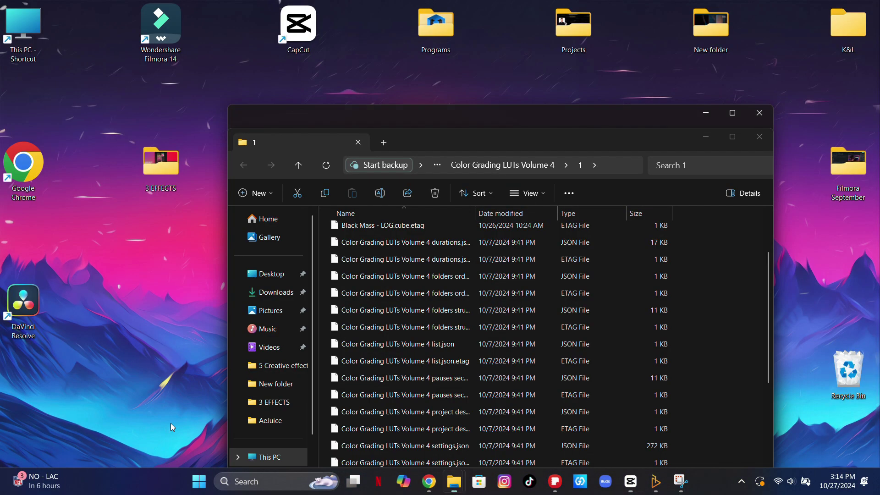
Drag the Hacksaw Ridge and The Shape of Water .cube files into CapCut's LUT panel, then close Explorer
click(174, 422)
scroll(434, 315, down, 2)
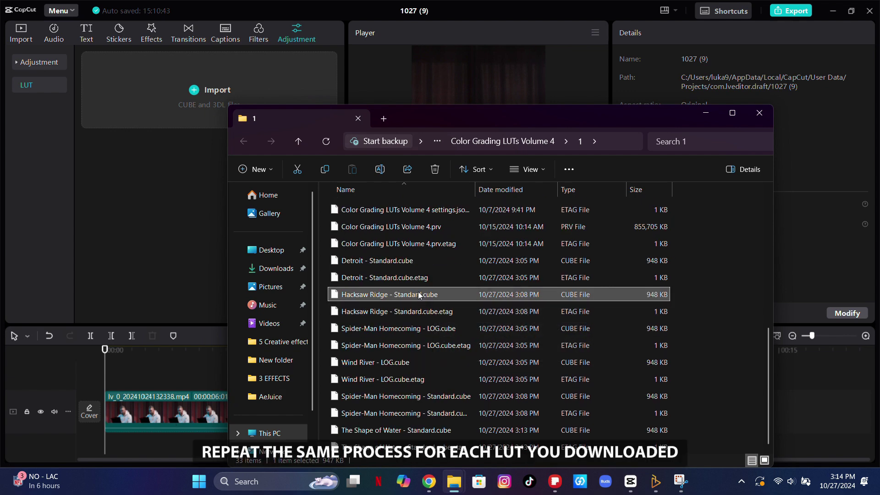
drag(418, 293, 284, 276)
drag(154, 113, 153, 109)
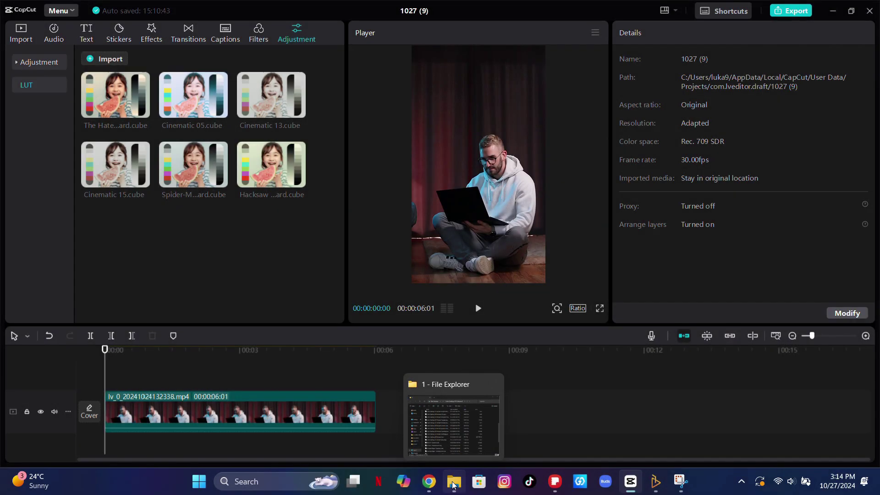
click(458, 427)
scroll(535, 261, down, 3)
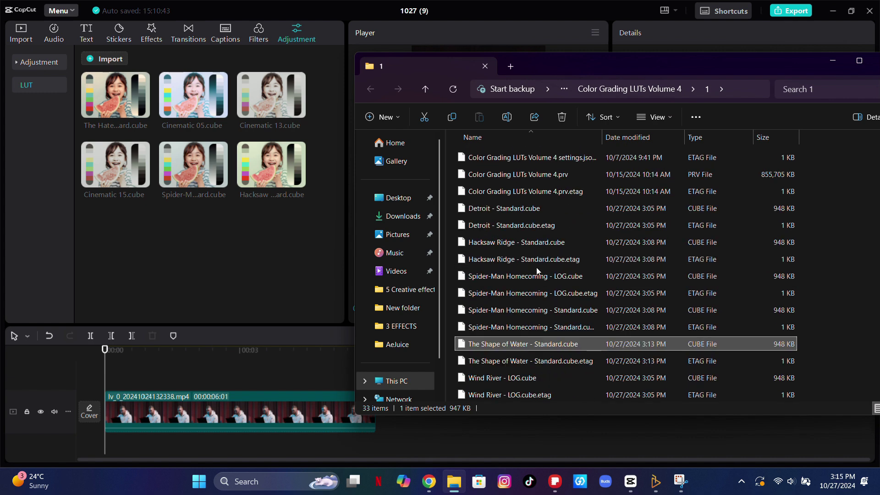
drag(341, 334, 277, 260)
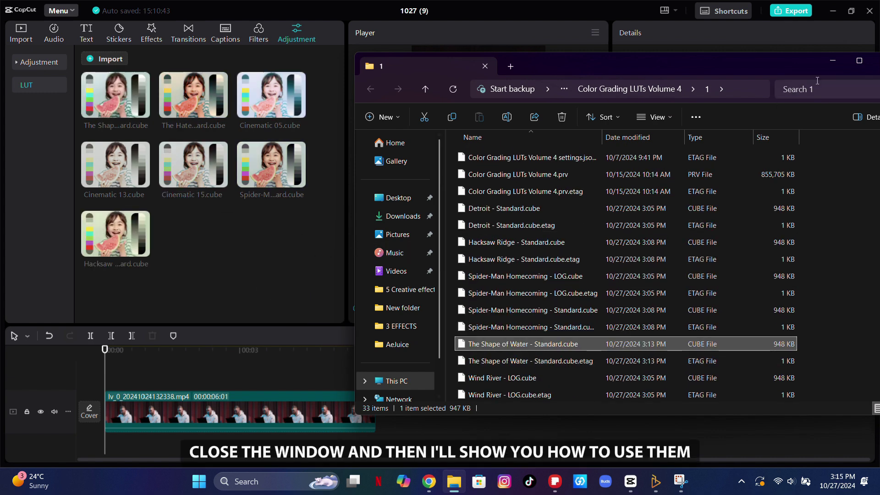
drag(779, 68, 639, 81)
click(745, 74)
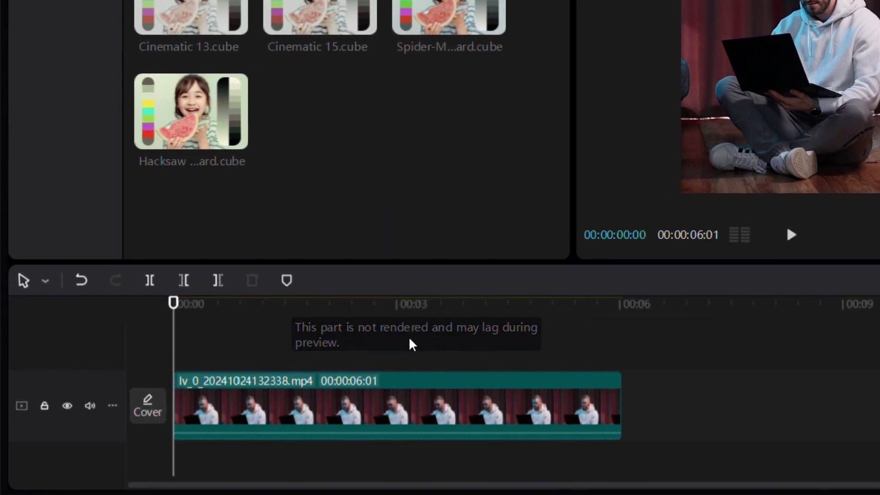
On the selected clip, enable LUT under Adjustment > Basic and apply Cinematic 05.cube
click(396, 396)
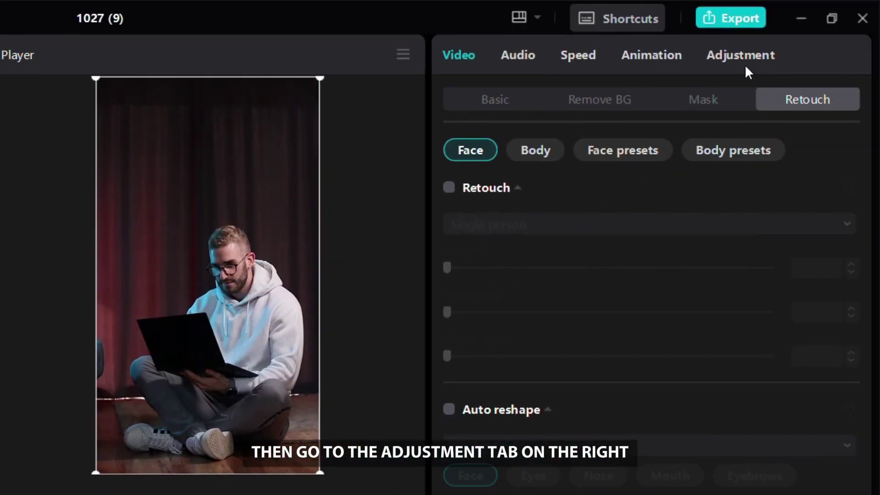
click(746, 67)
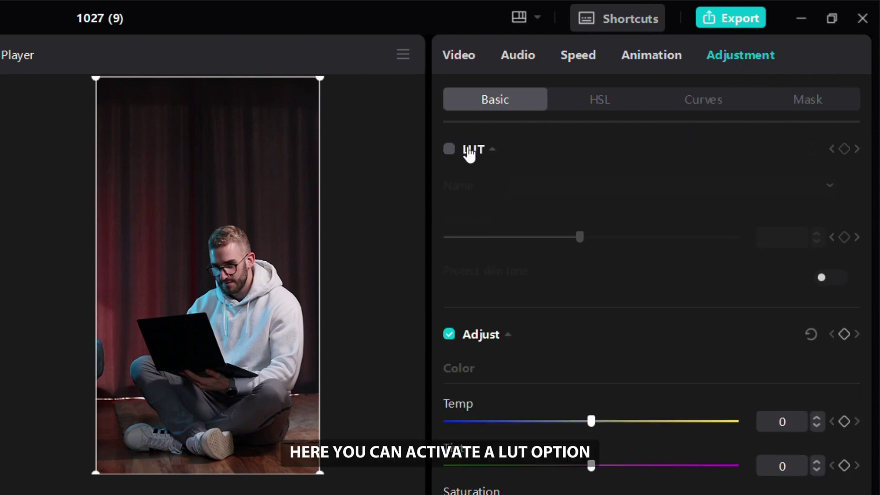
click(449, 149)
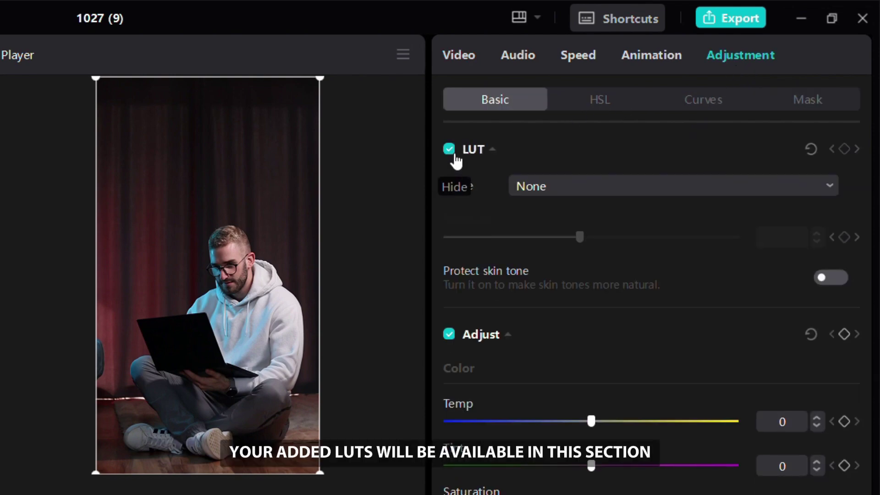
click(516, 187)
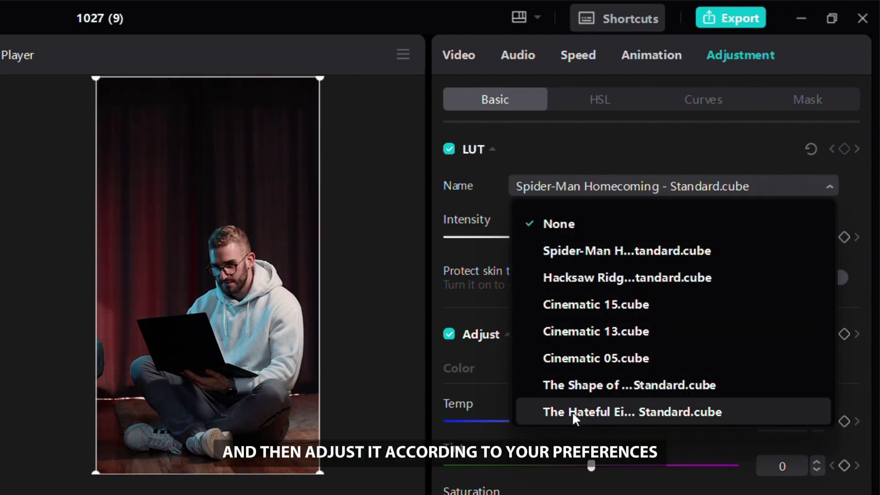
click(600, 358)
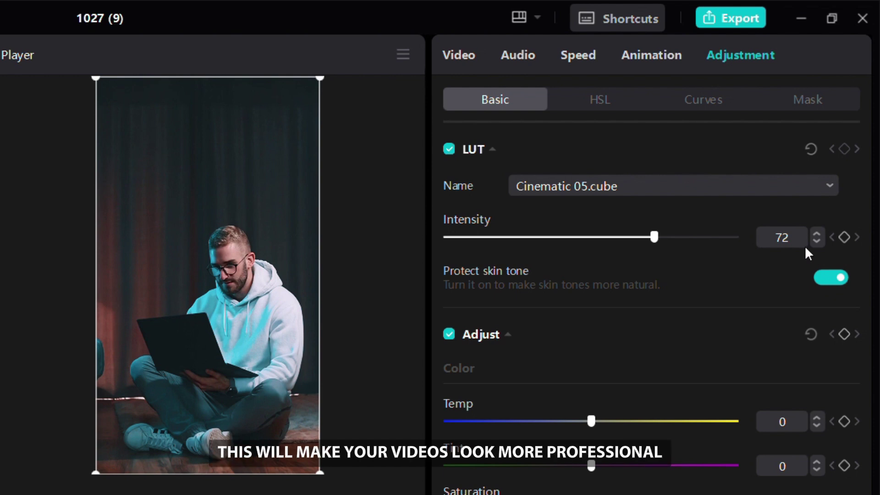
click(771, 195)
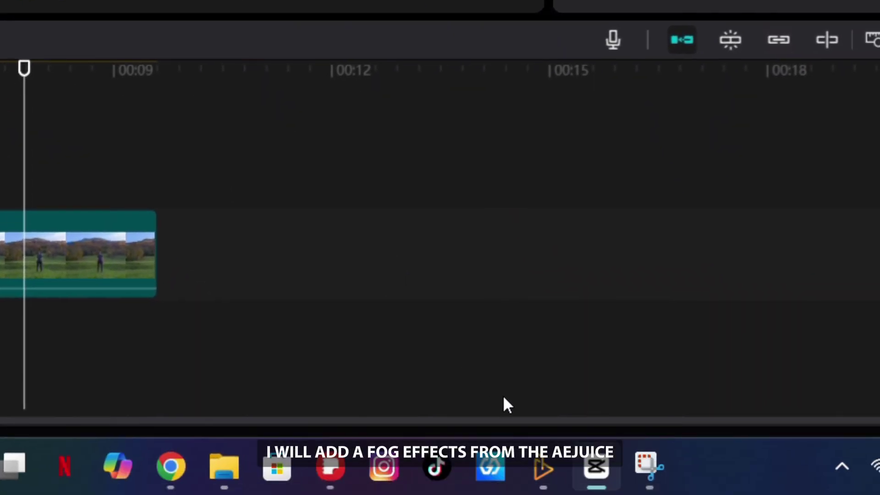
Switch to the AEJuice pack library and open the Atmospheric Fog pack
click(549, 467)
scroll(615, 458, up, 10)
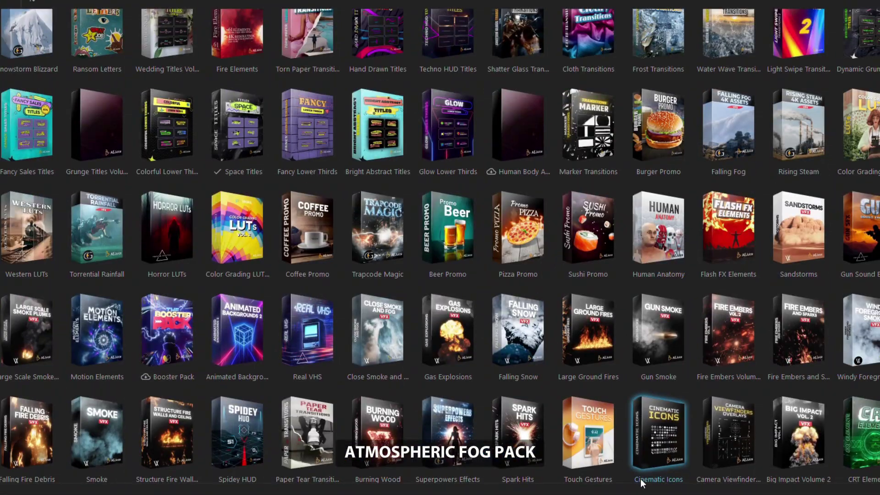
scroll(640, 479, up, 5)
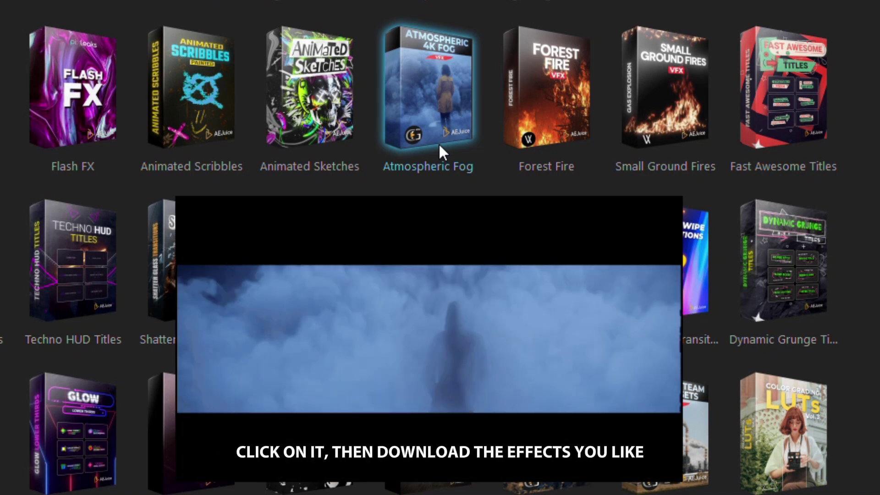
click(434, 114)
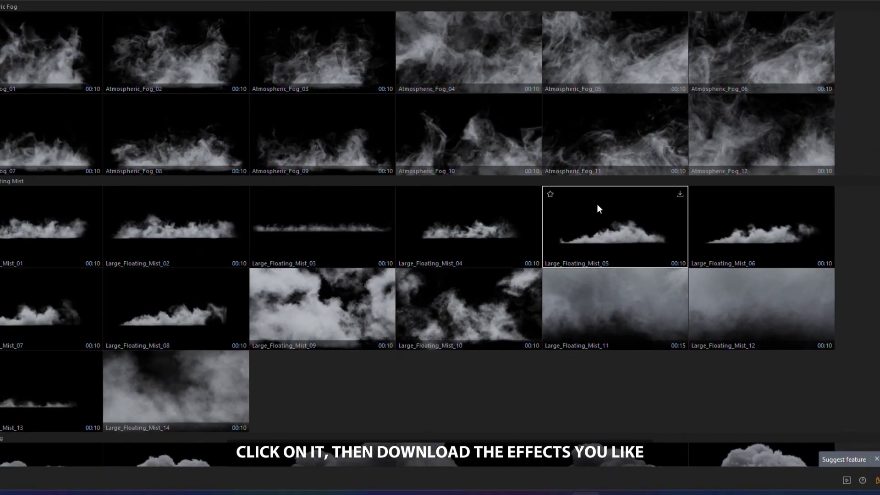
Download Large_Floating_Mist_01 and a second fog clip, then minimize the file folder window
scroll(614, 215, down, 3)
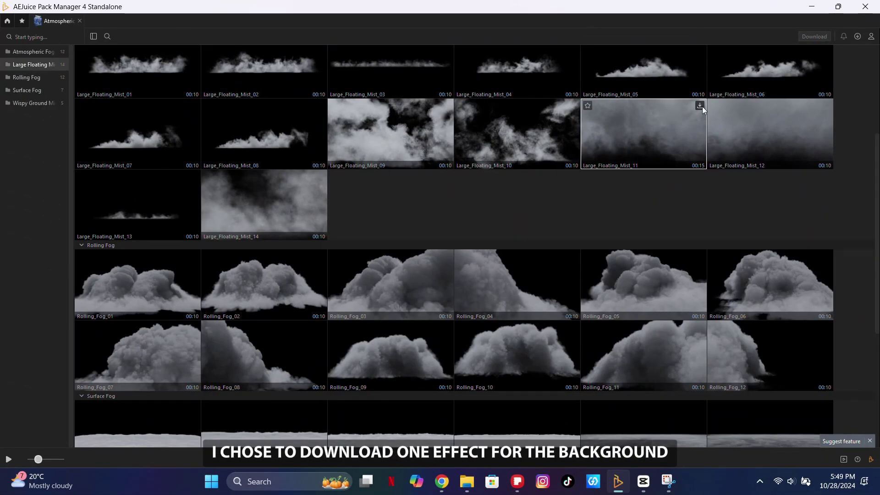
click(702, 107)
scroll(702, 107, down, 1)
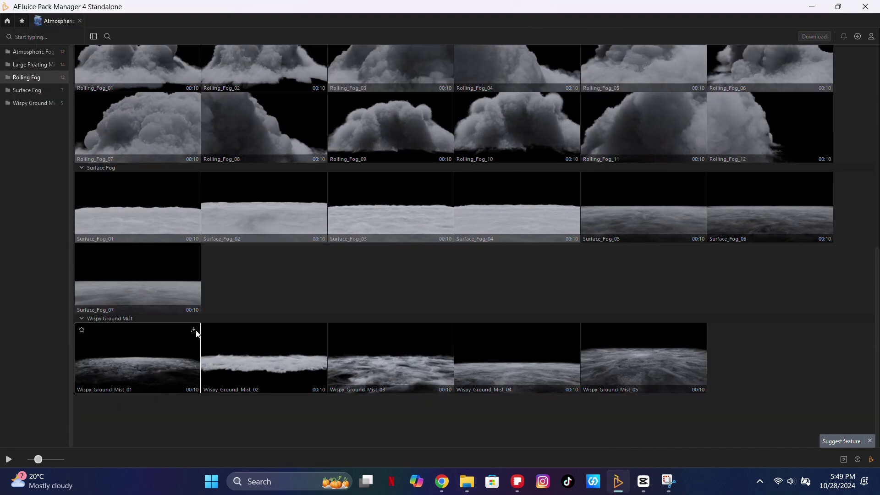
click(196, 331)
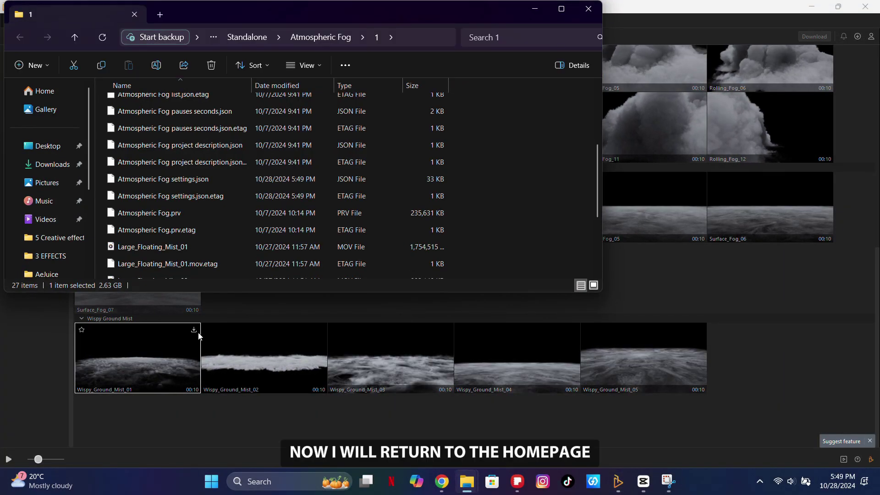
mouse_move(224, 328)
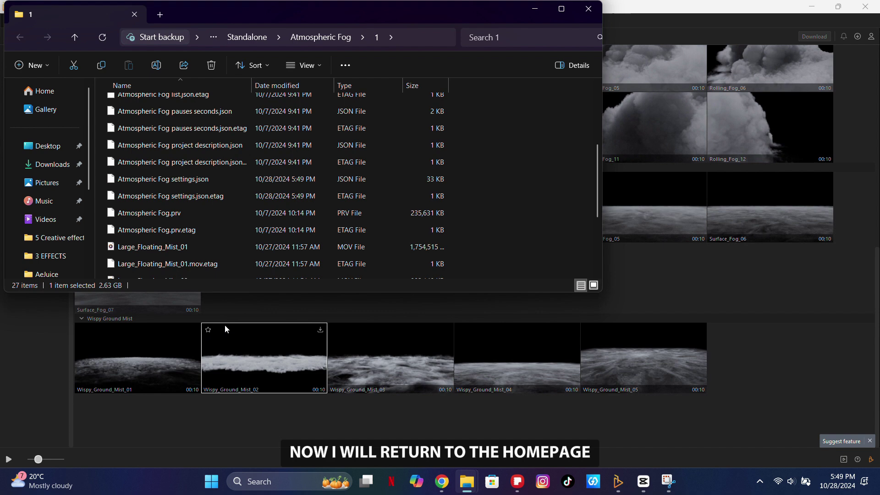
click(534, 13)
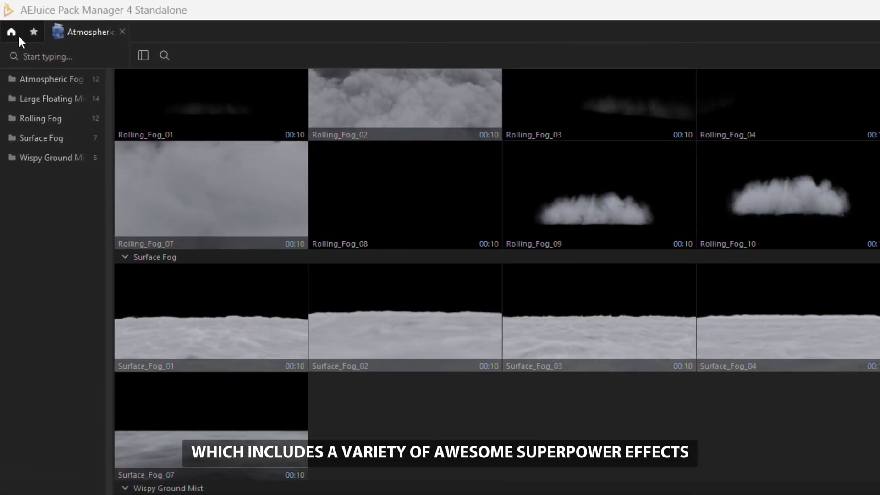
From Home, open the Superpowers Effects pack and download Particles_Portal_01
click(9, 23)
scroll(444, 320, down, 10)
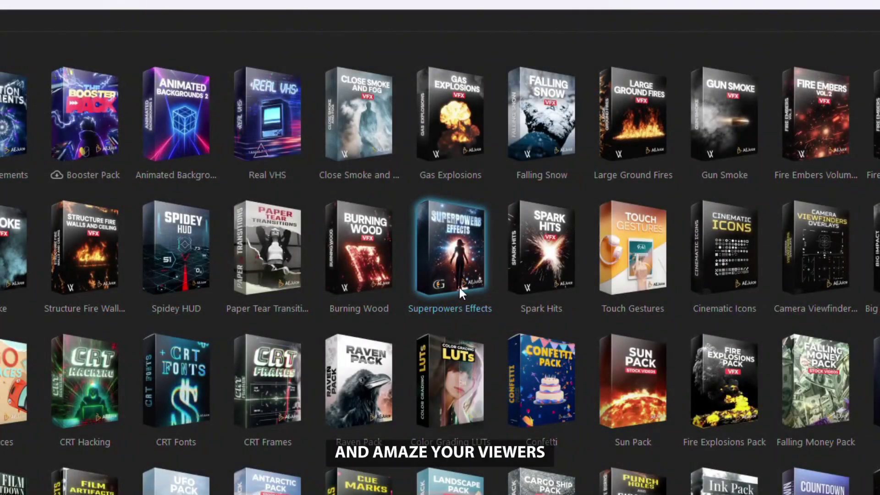
click(460, 287)
scroll(389, 220, down, 5)
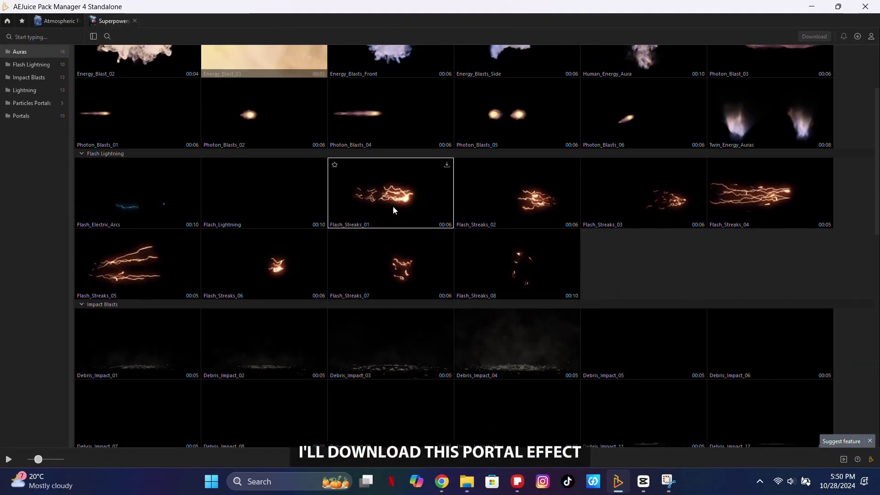
scroll(392, 206, down, 4)
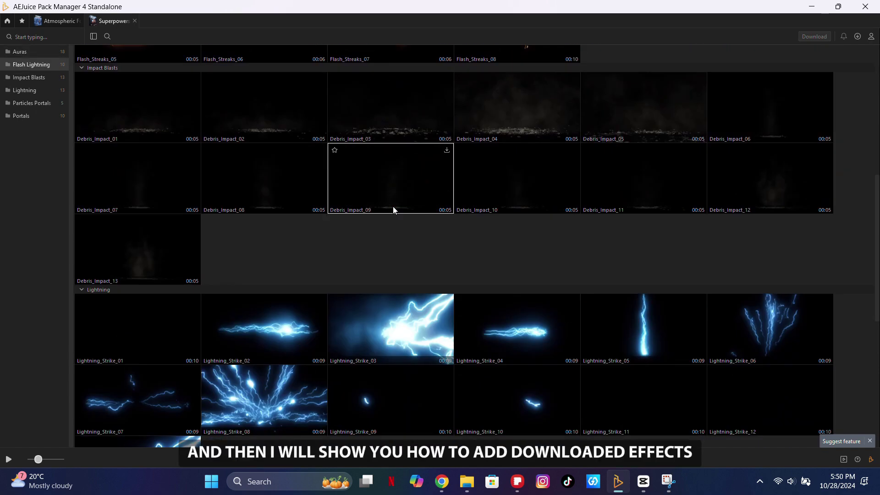
scroll(393, 208, down, 7)
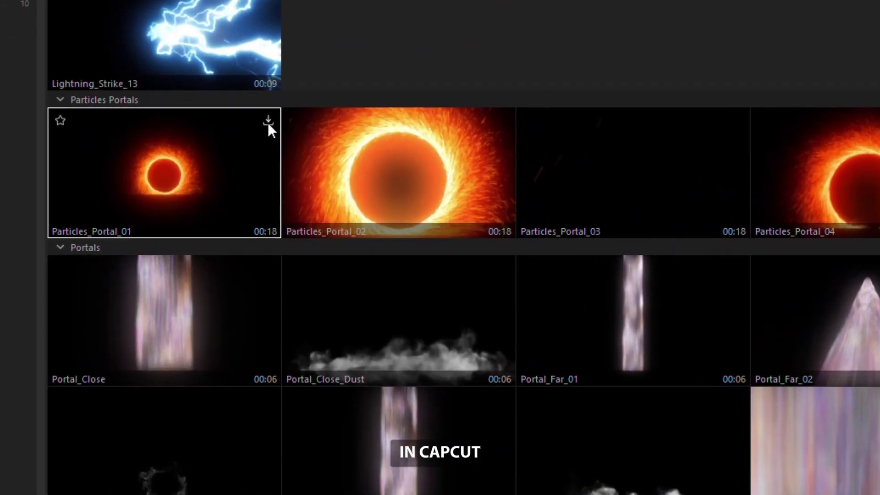
click(269, 121)
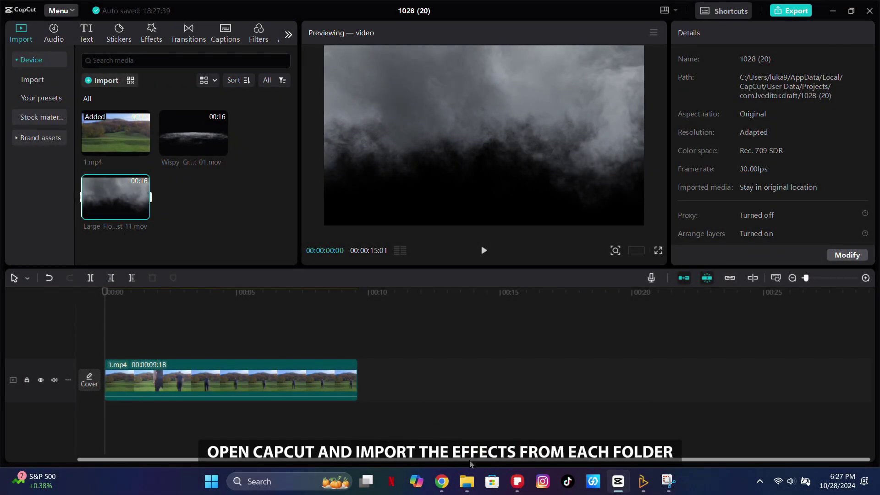
Import the downloaded Particles_Portal_01 clip into CapCut's media panel
mouse_move(481, 476)
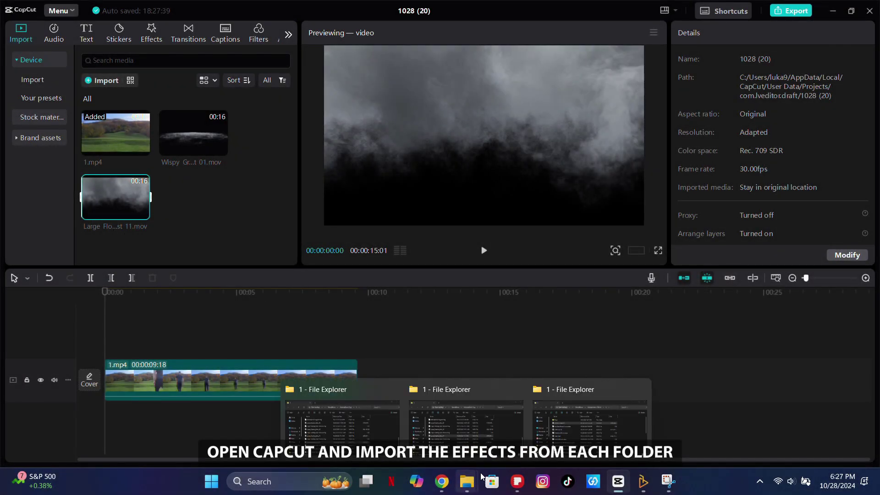
click(586, 420)
drag(221, 198, 86, 241)
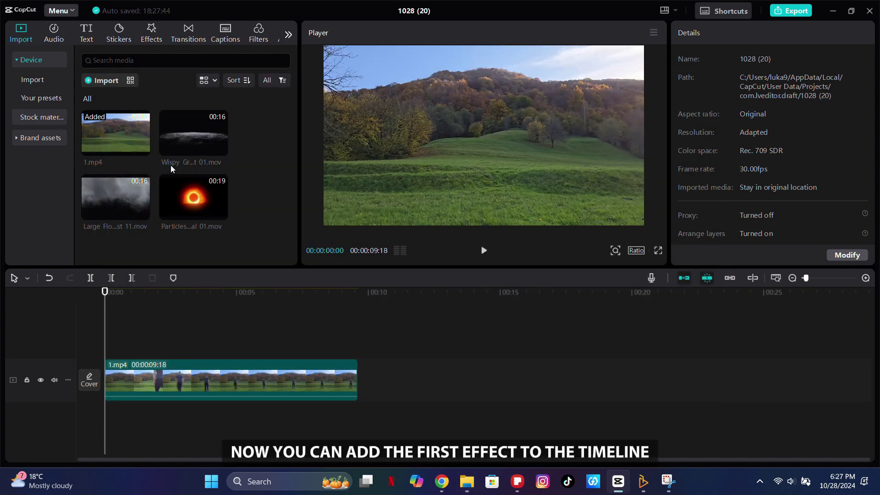
Add Wispy_Ground_Mist_01 above the video, scaled to 145% at Y -690, trimmed to 00:00:09:18
drag(188, 151, 69, 327)
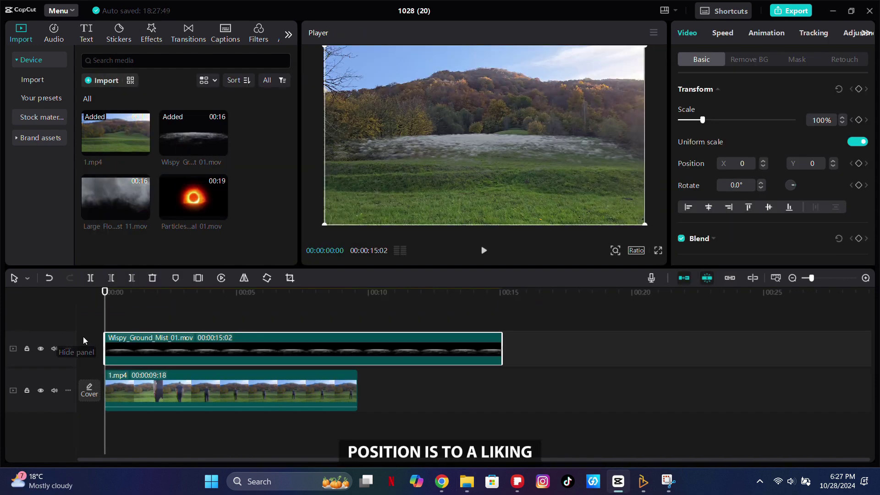
drag(477, 186, 425, 165)
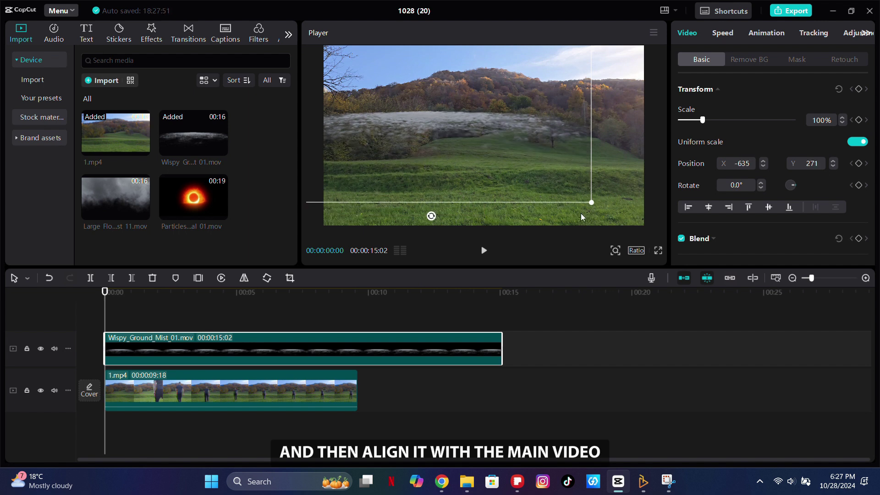
drag(594, 206, 729, 230)
drag(464, 155, 515, 232)
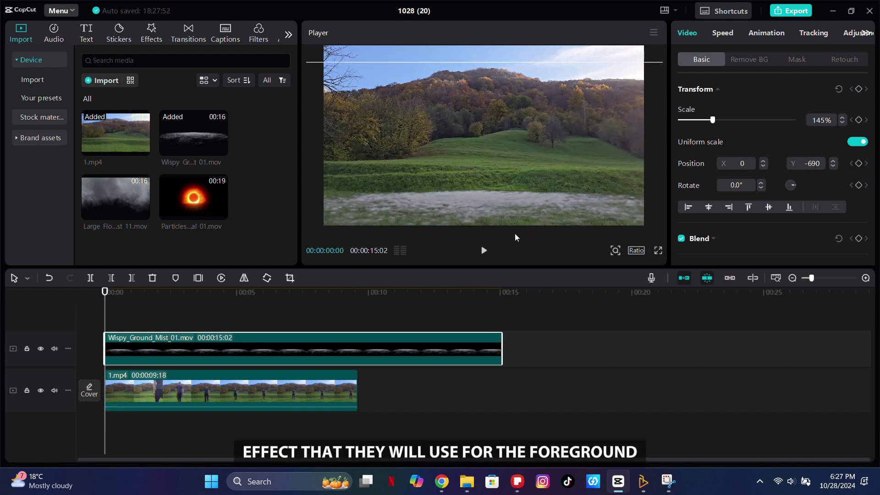
drag(484, 352, 357, 352)
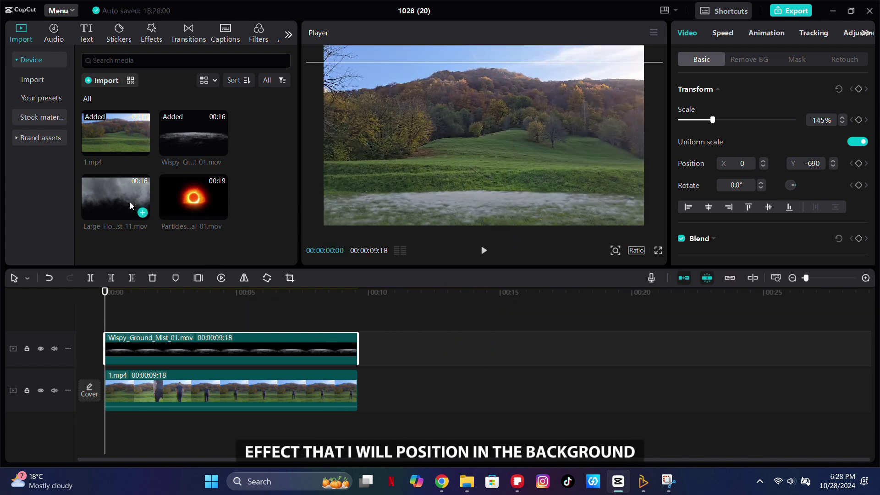
Stack Large Floating Mist (108%, raised slightly) and Particles_Portal_01 on new tracks, both trimmed to 09:18
drag(131, 202, 73, 309)
drag(502, 349, 357, 377)
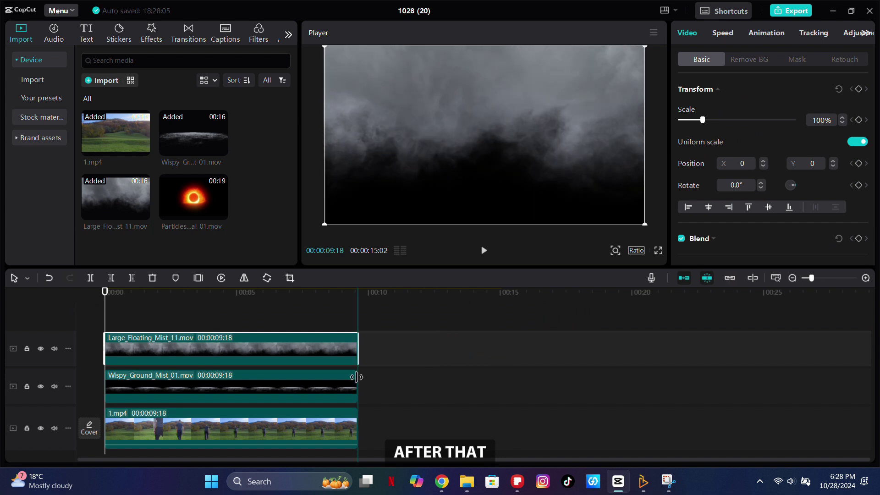
drag(303, 235, 311, 207)
drag(494, 133, 492, 128)
drag(215, 195, 133, 319)
drag(605, 352, 358, 352)
Set the Particles_Portal_01 clip's blend mode to Screen at 100% opacity
click(207, 308)
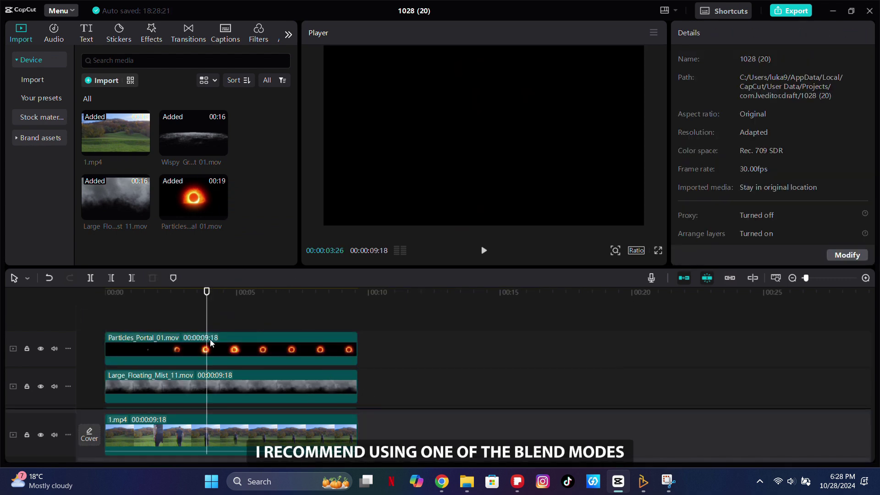
click(213, 344)
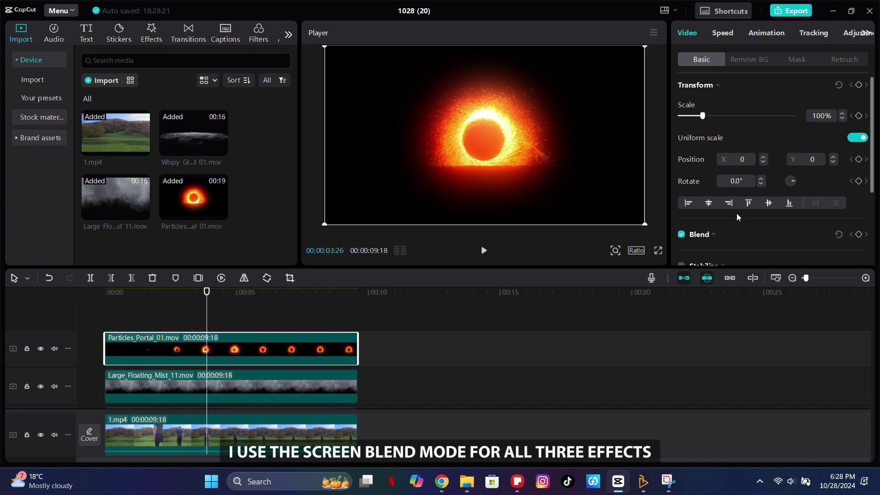
scroll(729, 193, down, 3)
click(714, 120)
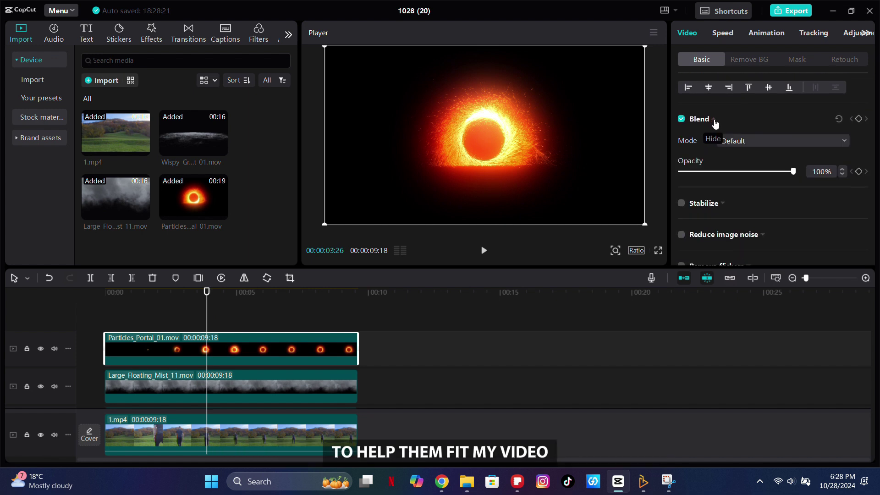
click(750, 145)
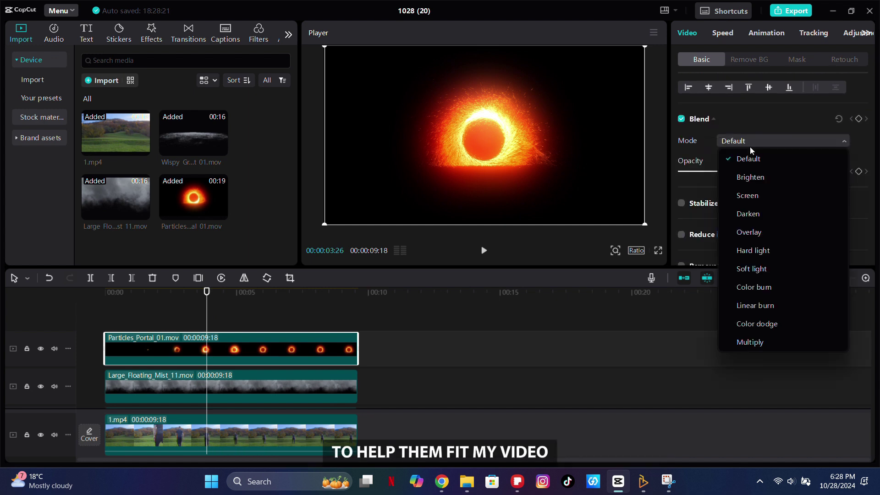
click(760, 196)
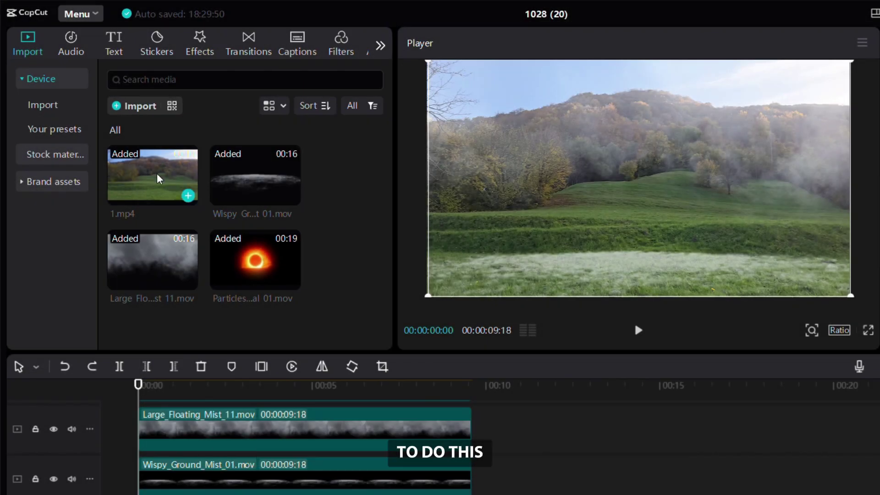
Place a second copy of 1.mp4 on a new top track and open its Remove BG settings
drag(159, 179, 130, 404)
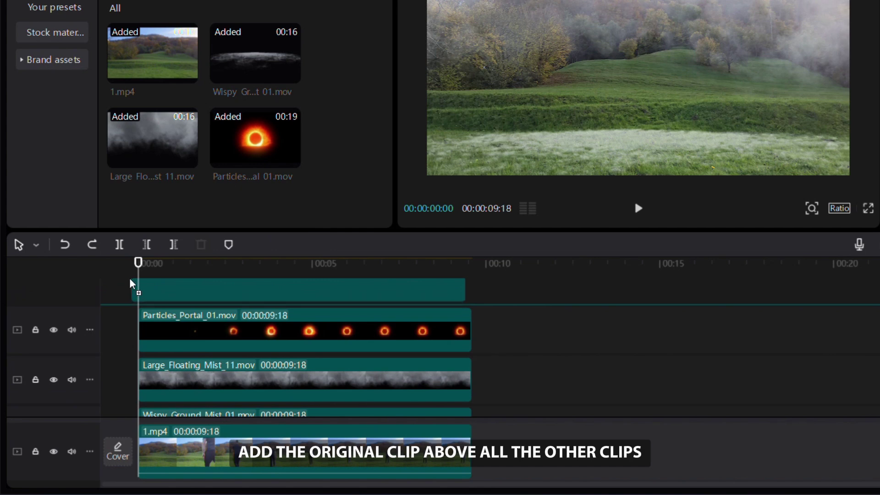
drag(131, 285, 130, 284)
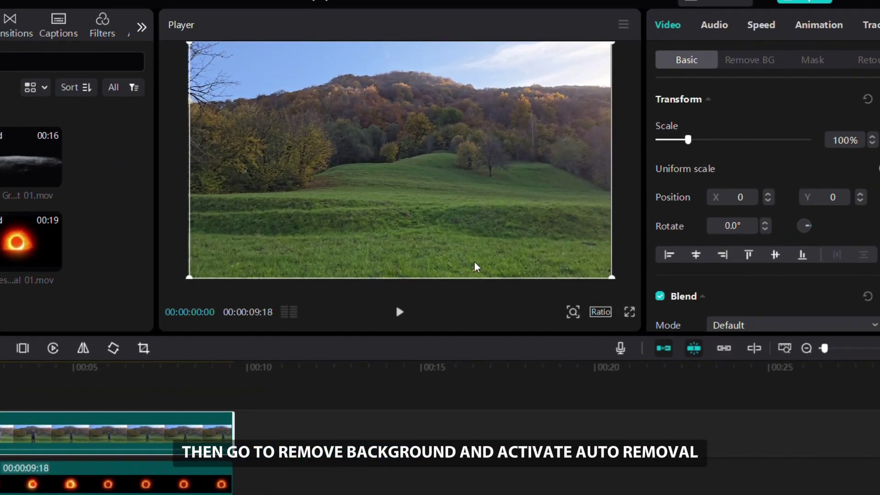
click(738, 64)
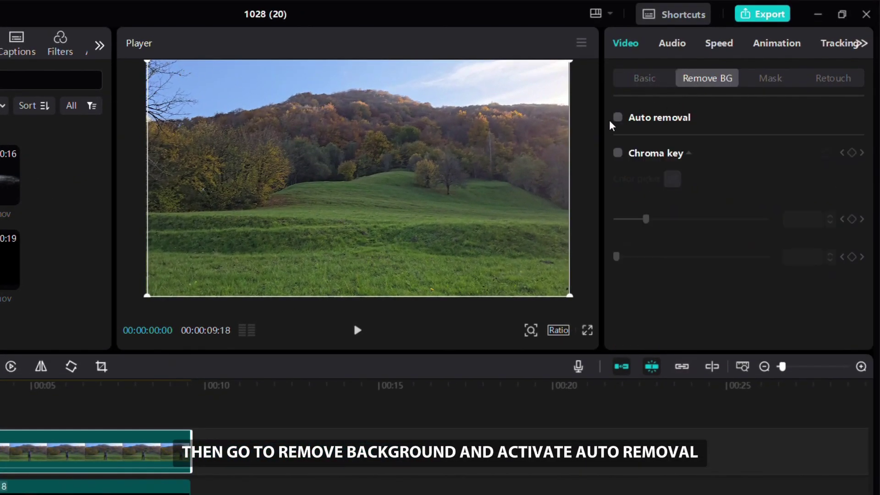